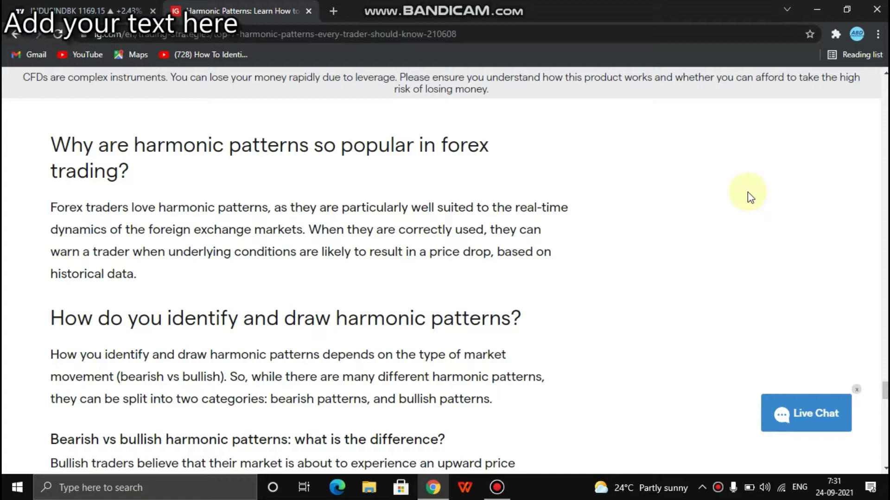
Scroll back and forth through the current view before turning to the chart
{"action": "scroll", "coordinate": [771, 198], "scroll_direction": "down", "scroll_amount": 1}
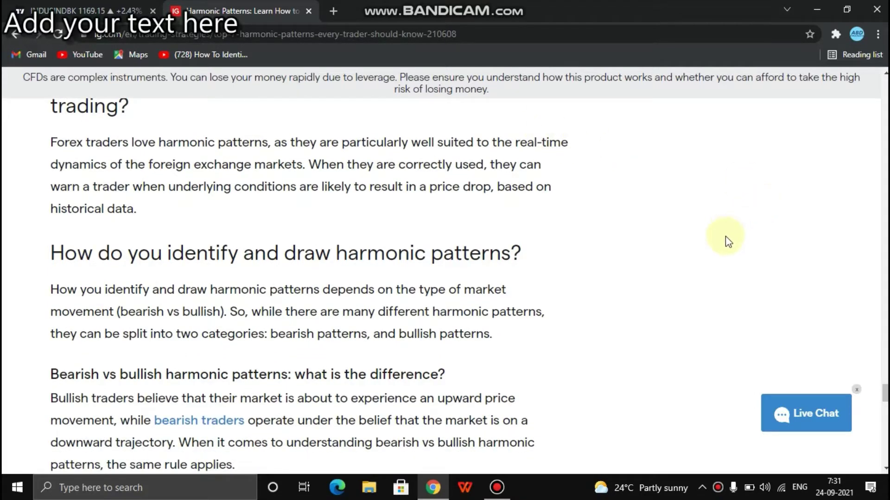
{"action": "scroll", "coordinate": [709, 214], "scroll_direction": "down", "scroll_amount": 2}
{"action": "scroll", "coordinate": [709, 214], "scroll_direction": "down", "scroll_amount": 2}
{"action": "scroll", "coordinate": [708, 214], "scroll_direction": "up", "scroll_amount": 3}
{"action": "scroll", "coordinate": [709, 214], "scroll_direction": "up", "scroll_amount": 14}
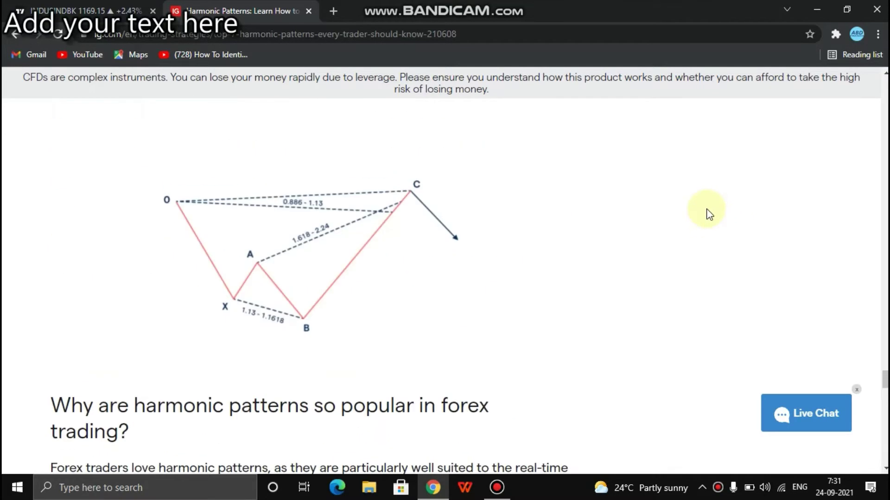
{"action": "scroll", "coordinate": [702, 209], "scroll_direction": "up", "scroll_amount": 12}
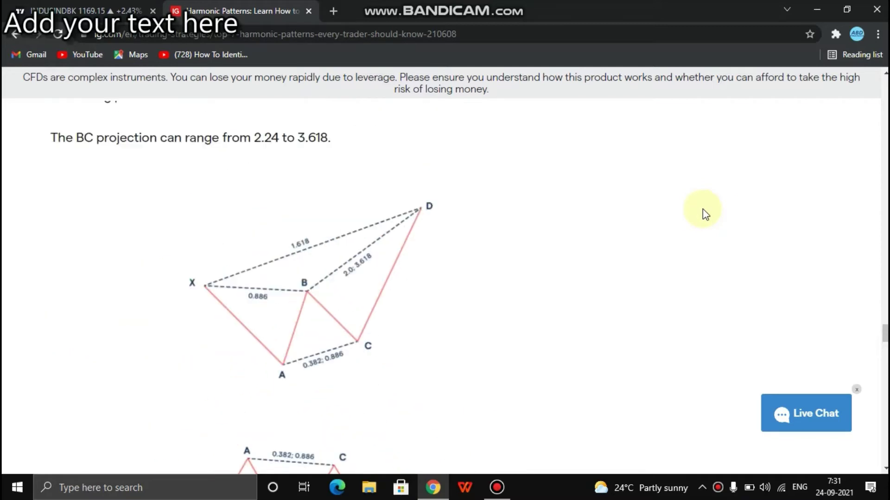
{"action": "scroll", "coordinate": [702, 209], "scroll_direction": "up", "scroll_amount": 10}
{"action": "scroll", "coordinate": [701, 208], "scroll_direction": "up", "scroll_amount": 5}
{"action": "scroll", "coordinate": [785, 199], "scroll_direction": "up", "scroll_amount": 12}
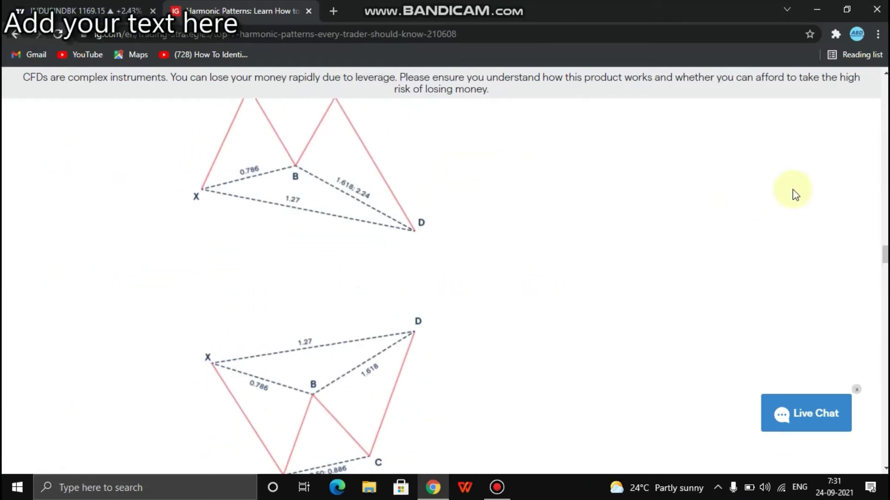
{"action": "scroll", "coordinate": [789, 187], "scroll_direction": "up", "scroll_amount": 10}
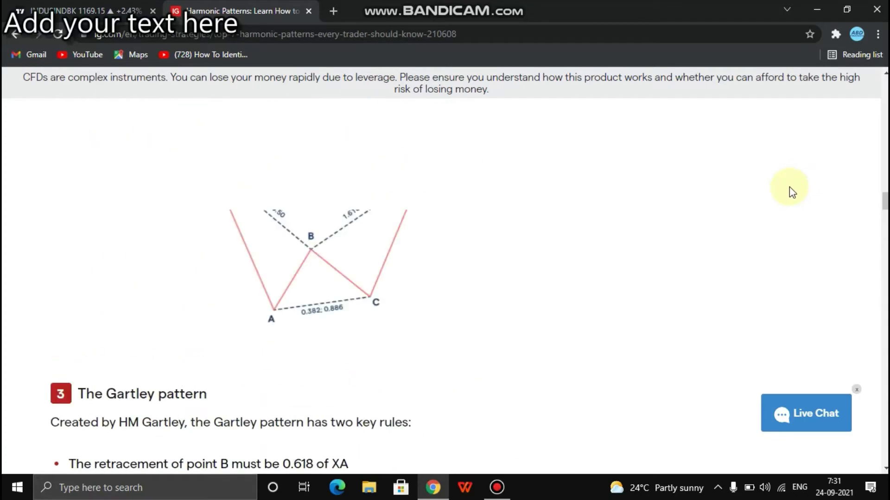
{"action": "scroll", "coordinate": [788, 187], "scroll_direction": "up", "scroll_amount": 12}
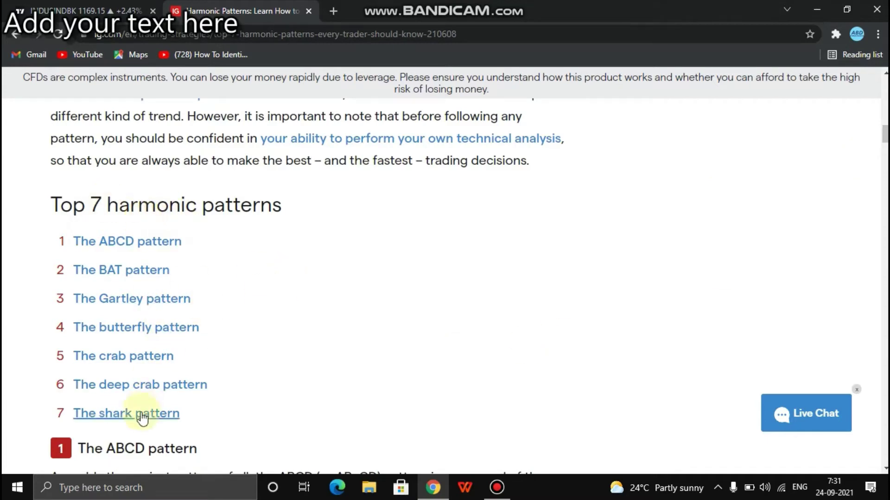
{"action": "scroll", "coordinate": [674, 253], "scroll_direction": "down", "scroll_amount": 10}
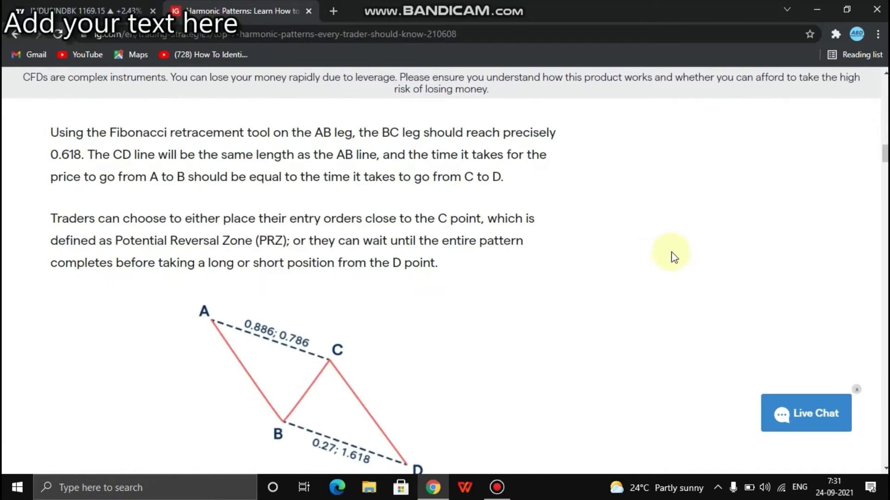
{"action": "scroll", "coordinate": [560, 259], "scroll_direction": "up", "scroll_amount": 2}
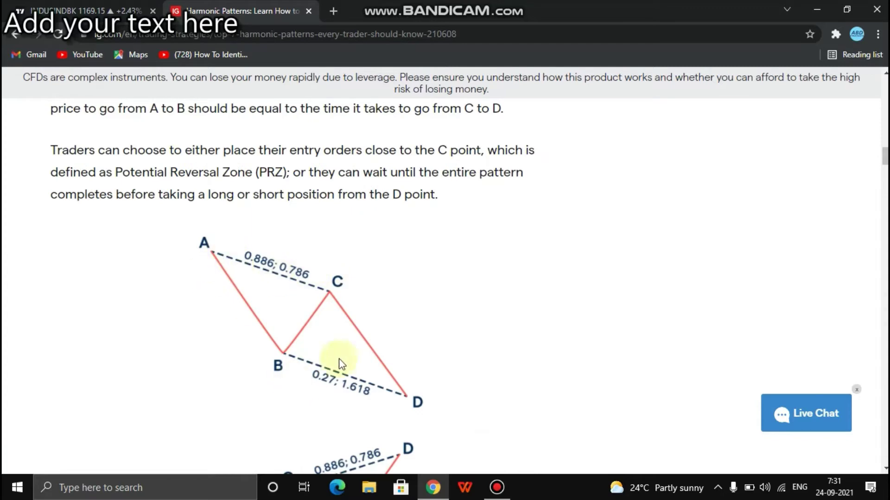
{"action": "scroll", "coordinate": [679, 260], "scroll_direction": "down", "scroll_amount": 7}
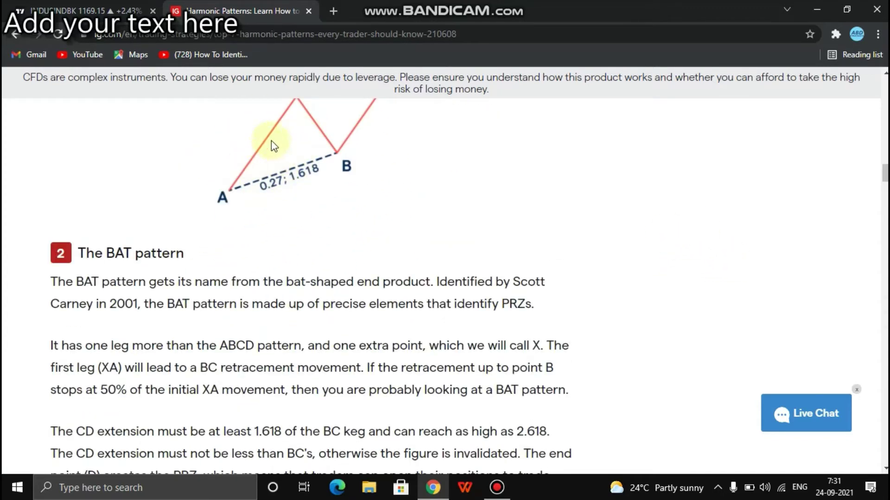
{"action": "scroll", "coordinate": [677, 232], "scroll_direction": "down", "scroll_amount": 12}
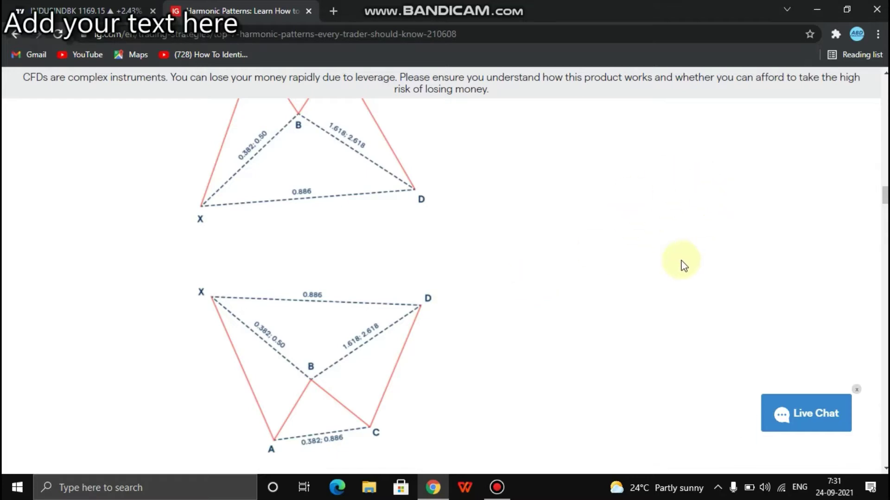
{"action": "scroll", "coordinate": [666, 190], "scroll_direction": "down", "scroll_amount": 15}
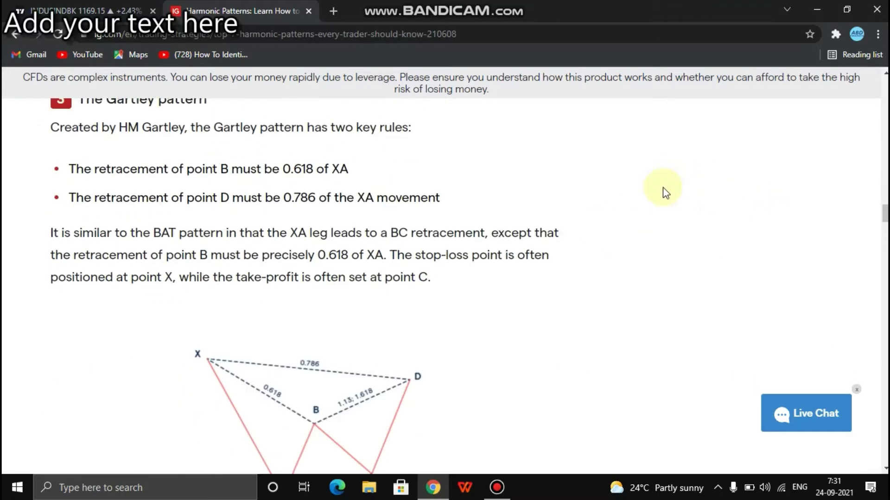
{"action": "scroll", "coordinate": [663, 189], "scroll_direction": "down", "scroll_amount": 15}
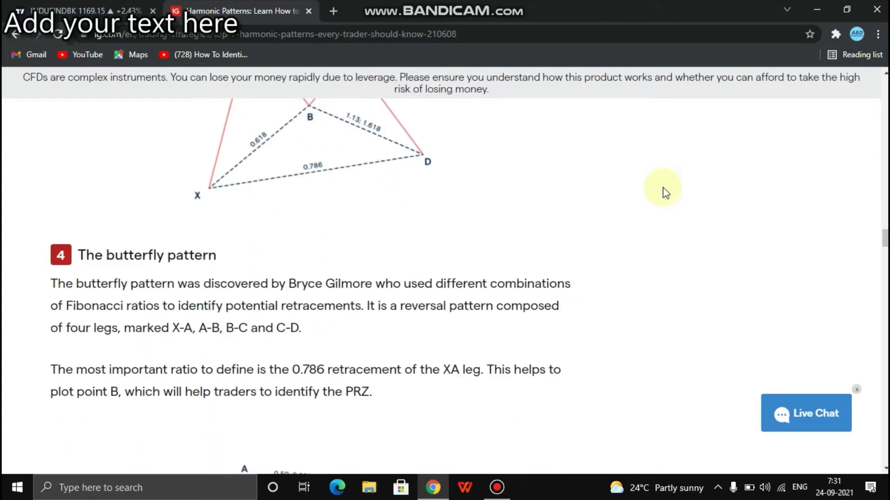
{"action": "scroll", "coordinate": [665, 220], "scroll_direction": "down", "scroll_amount": 12}
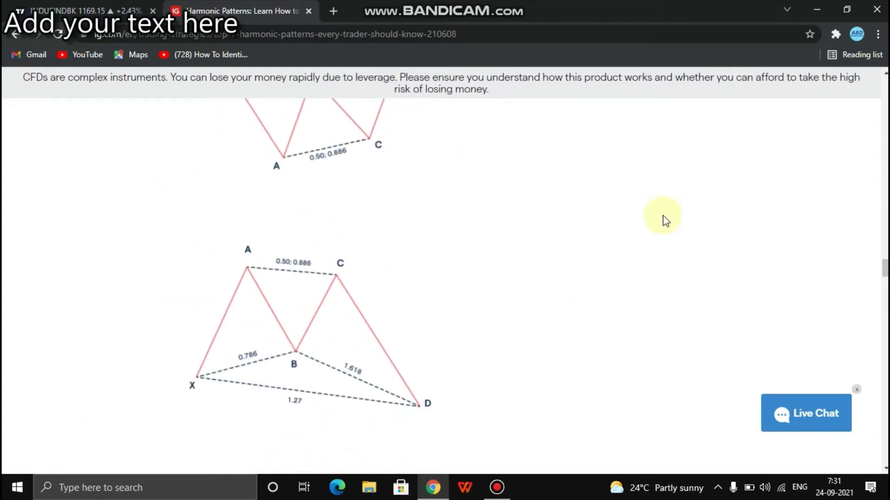
{"action": "scroll", "coordinate": [643, 253], "scroll_direction": "up", "scroll_amount": 5}
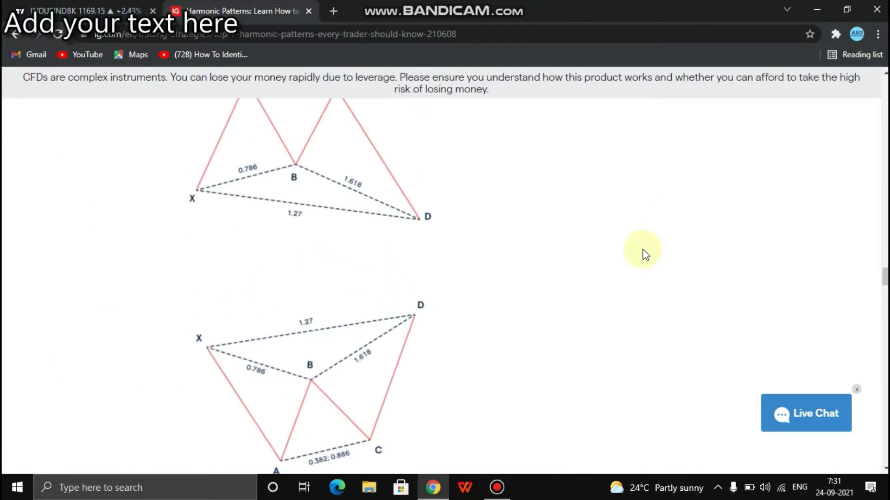
{"action": "scroll", "coordinate": [662, 243], "scroll_direction": "down", "scroll_amount": 10}
{"action": "scroll", "coordinate": [663, 247], "scroll_direction": "down", "scroll_amount": 11}
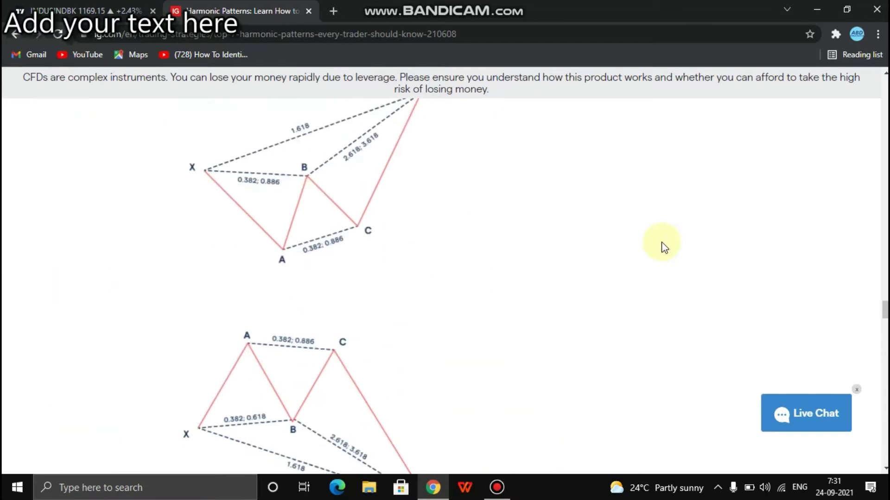
{"action": "scroll", "coordinate": [663, 247], "scroll_direction": "down", "scroll_amount": 7}
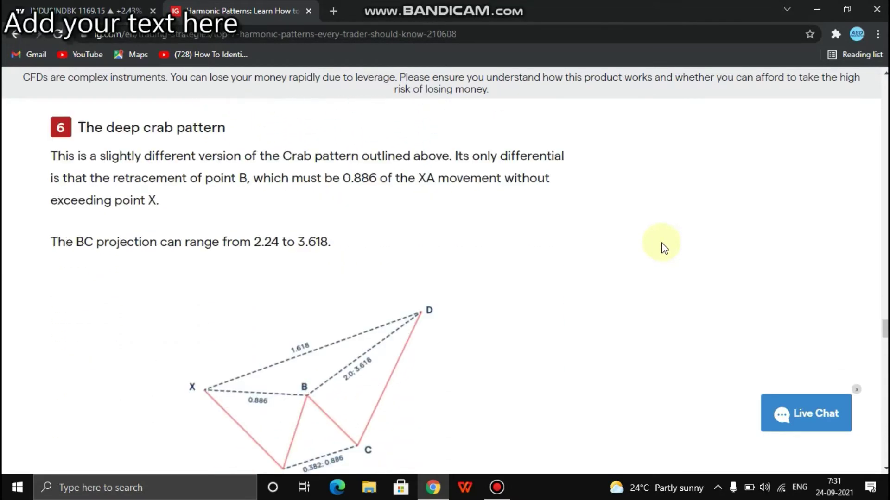
{"action": "scroll", "coordinate": [663, 239], "scroll_direction": "up", "scroll_amount": 4}
{"action": "scroll", "coordinate": [662, 238], "scroll_direction": "down", "scroll_amount": 10}
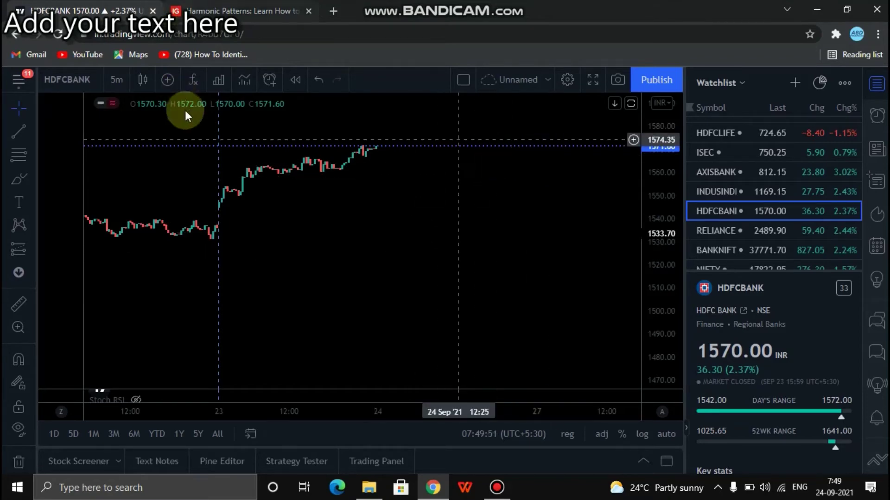
Open the Public Library of indicator scripts and search it for 'harmon'
{"action": "left_click", "coordinate": [194, 80]}
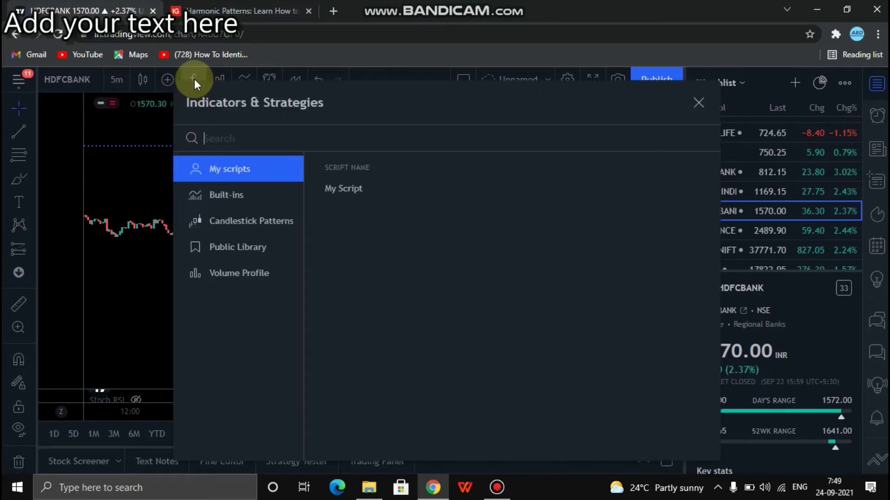
{"action": "left_click", "coordinate": [243, 248]}
{"action": "left_click", "coordinate": [250, 135]}
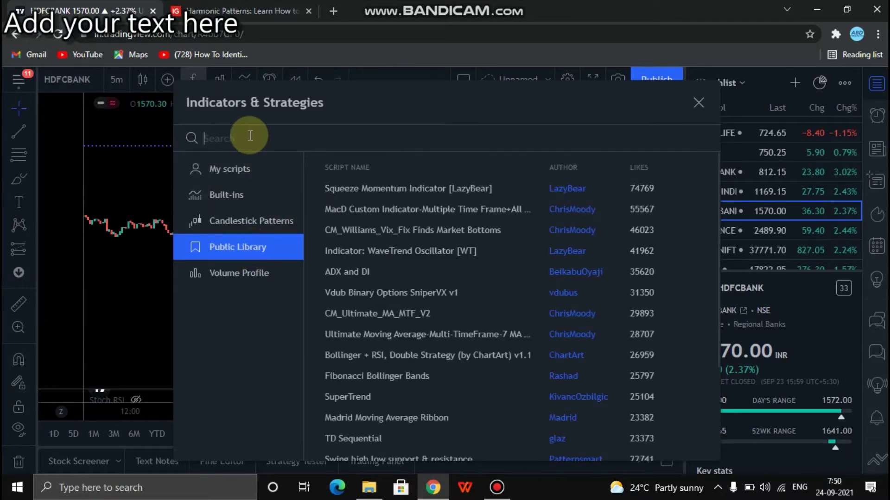
{"action": "type", "text": "harm"}
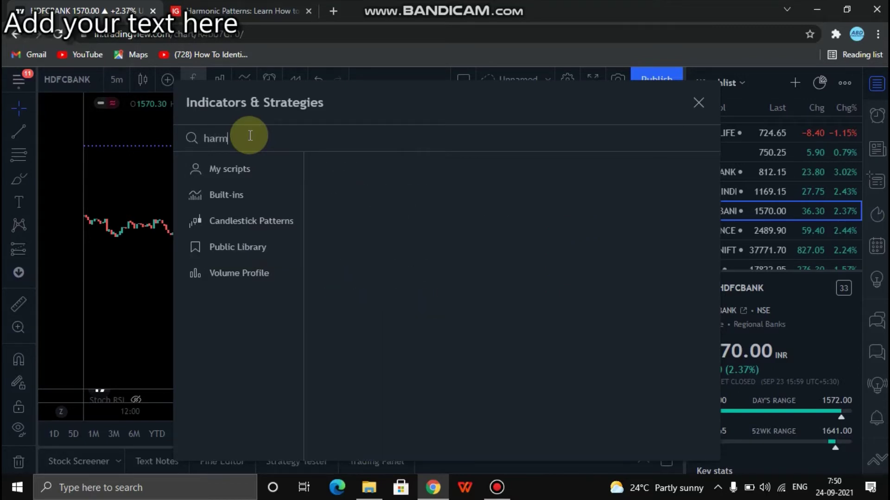
{"action": "type", "text": "onic"}
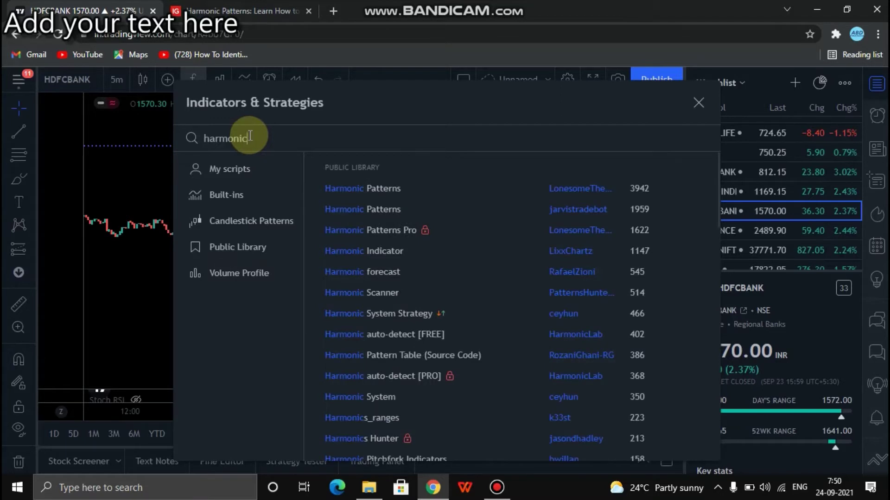
Add Auto Harmonic Patterns - V2 from the 'harmon' results and close the indicator library
{"action": "scroll", "coordinate": [670, 296], "scroll_direction": "down", "scroll_amount": 3}
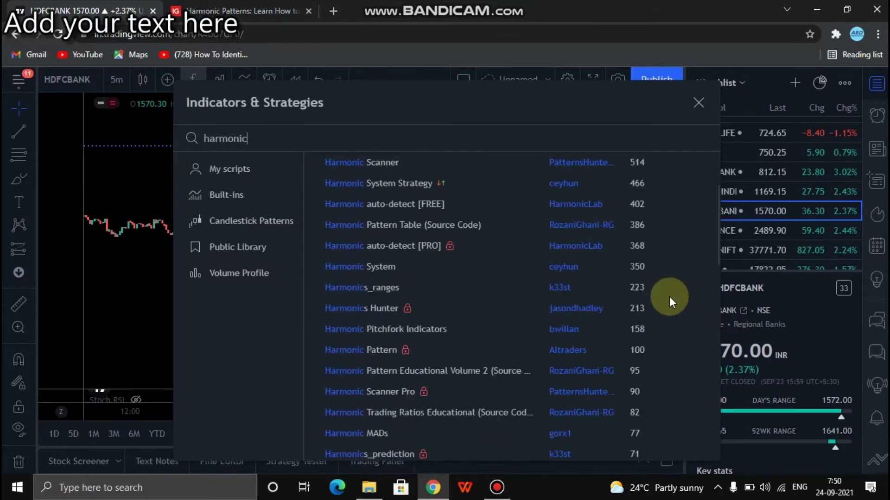
{"action": "scroll", "coordinate": [669, 296], "scroll_direction": "down", "scroll_amount": 5}
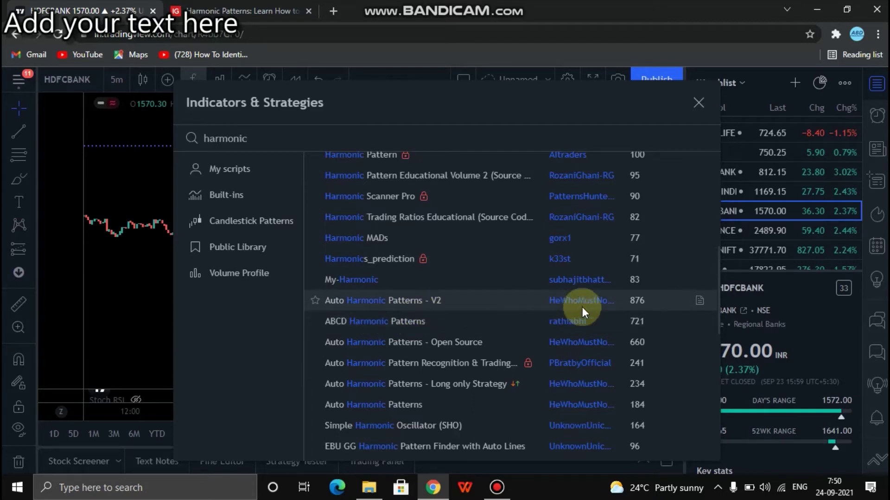
{"action": "left_click", "coordinate": [357, 301]}
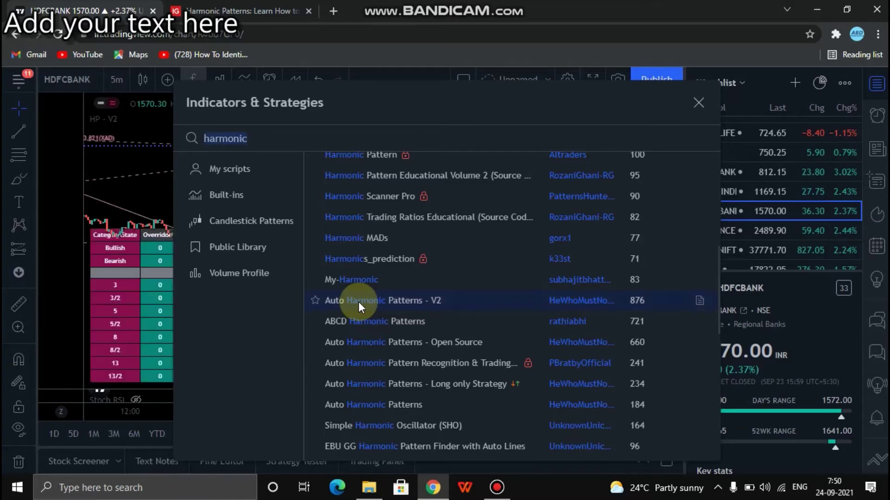
{"action": "left_click", "coordinate": [697, 103]}
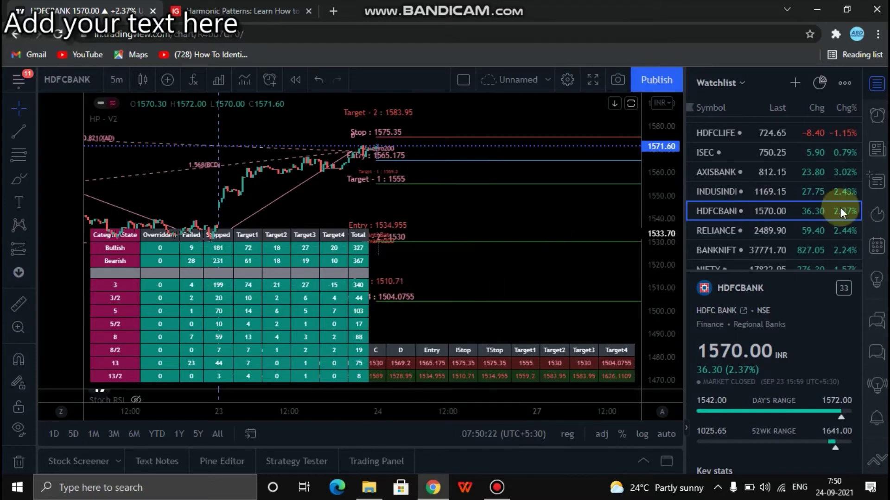
Go full screen and pan the HDFCBANK chart across its XABCD pattern and lower targets
{"action": "left_click", "coordinate": [592, 80]}
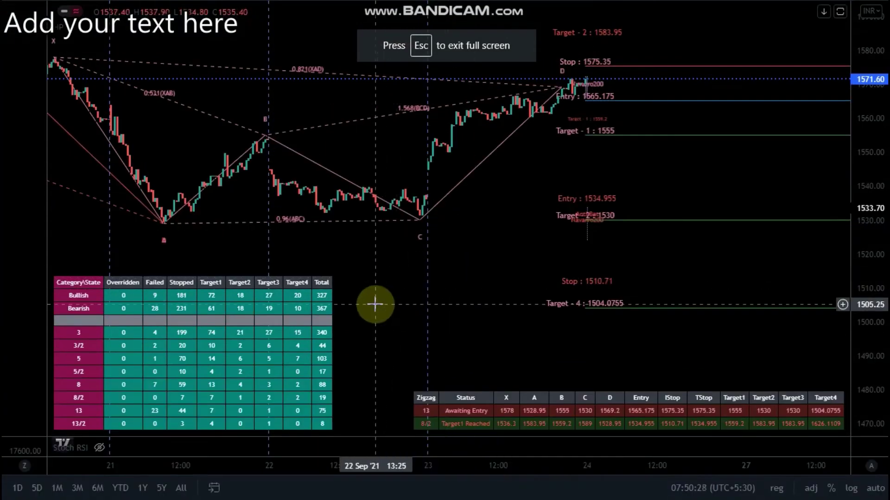
{"action": "left_click_drag", "start_coordinate": [448, 304], "coordinate": [521, 304]}
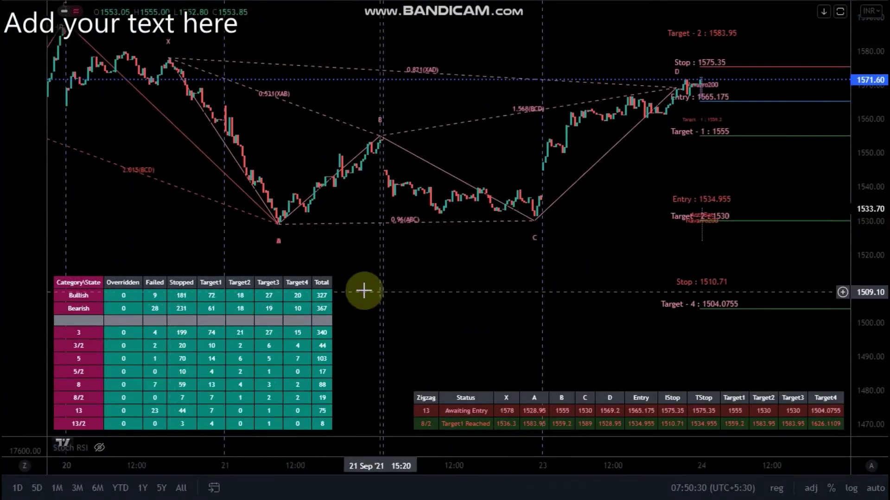
{"action": "left_click_drag", "start_coordinate": [519, 303], "coordinate": [639, 296]}
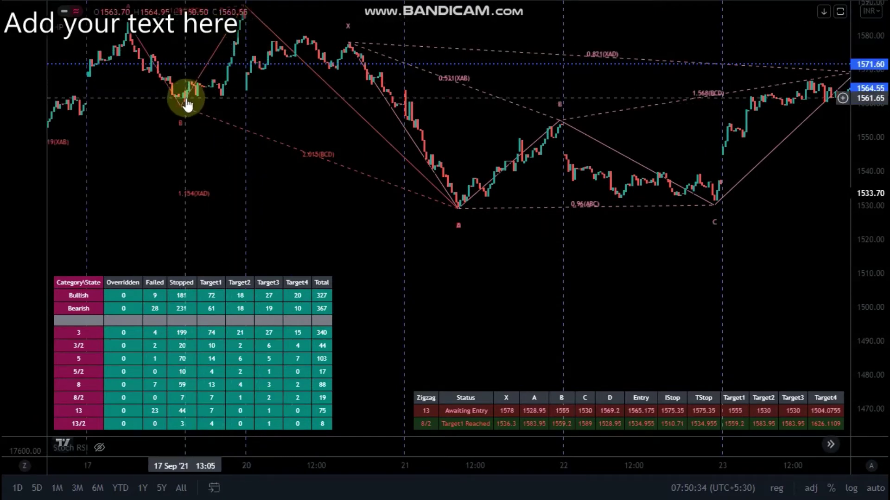
{"action": "left_click_drag", "start_coordinate": [424, 271], "coordinate": [103, 234]}
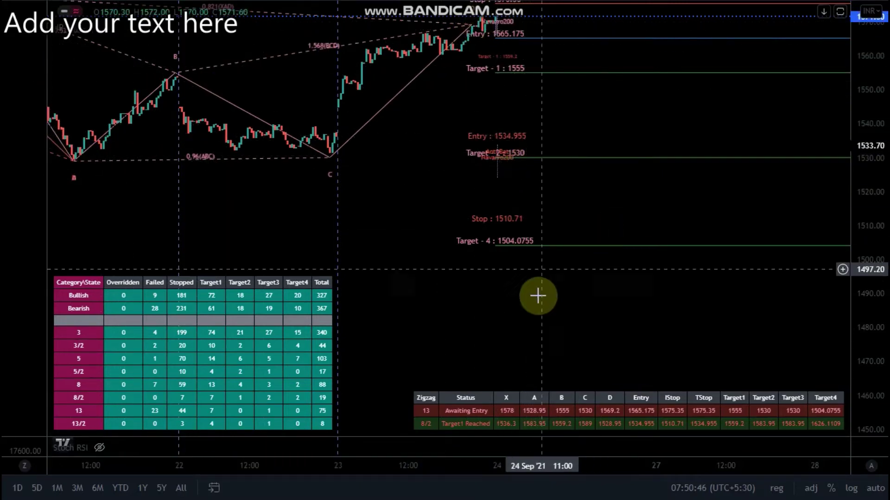
{"action": "left_click_drag", "start_coordinate": [402, 212], "coordinate": [415, 341]}
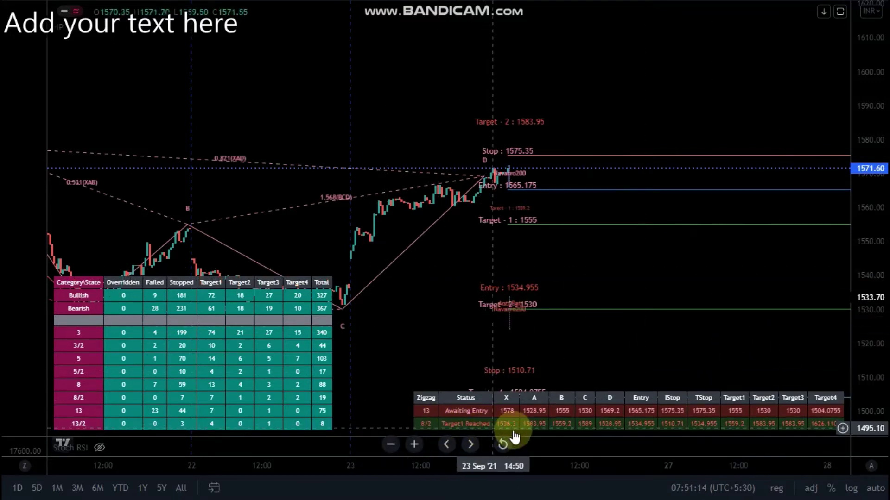
Pan to frame entry, stop and Target 2 levels, then leave full screen
{"action": "left_click_drag", "start_coordinate": [309, 79], "coordinate": [574, 71]}
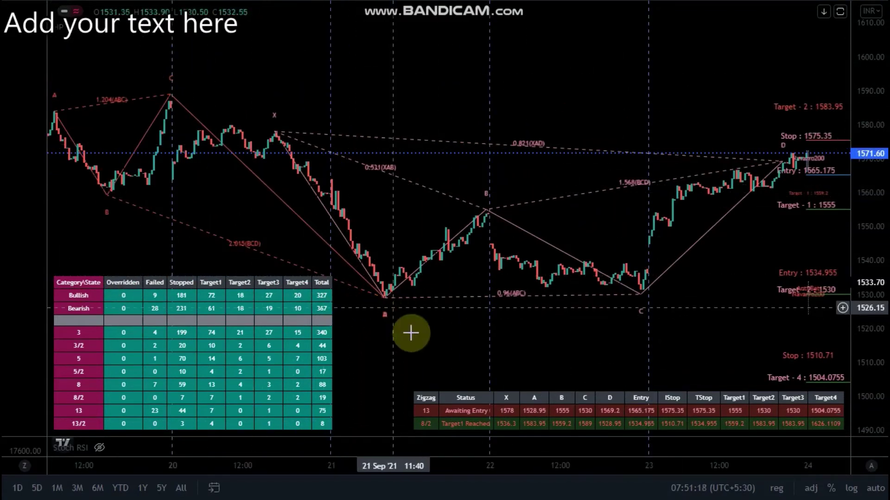
{"action": "left_click_drag", "start_coordinate": [301, 312], "coordinate": [0, 195]}
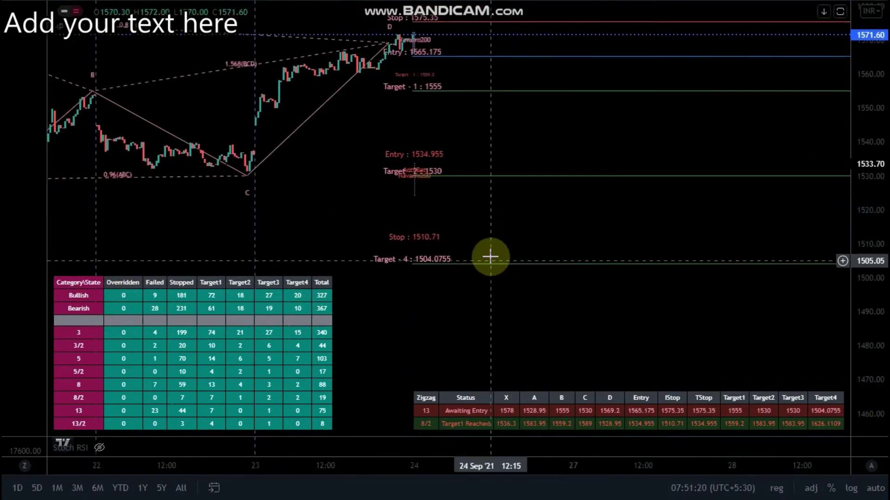
{"action": "left_click_drag", "start_coordinate": [515, 325], "coordinate": [510, 376]}
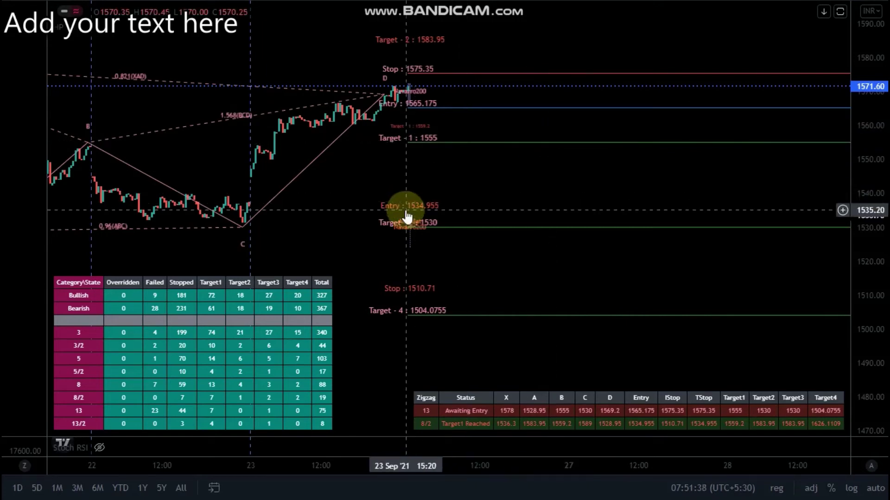
{"action": "left_click_drag", "start_coordinate": [592, 179], "coordinate": [597, 207]}
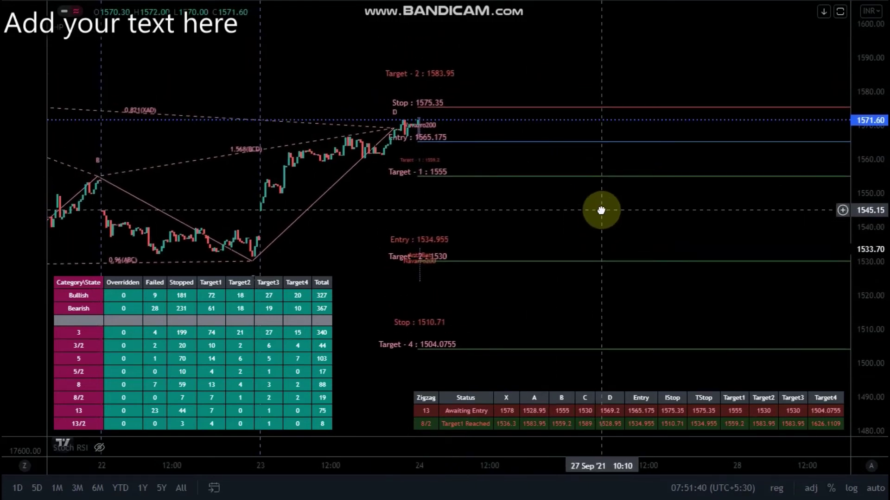
{"action": "mouse_move", "coordinate": [517, 437]}
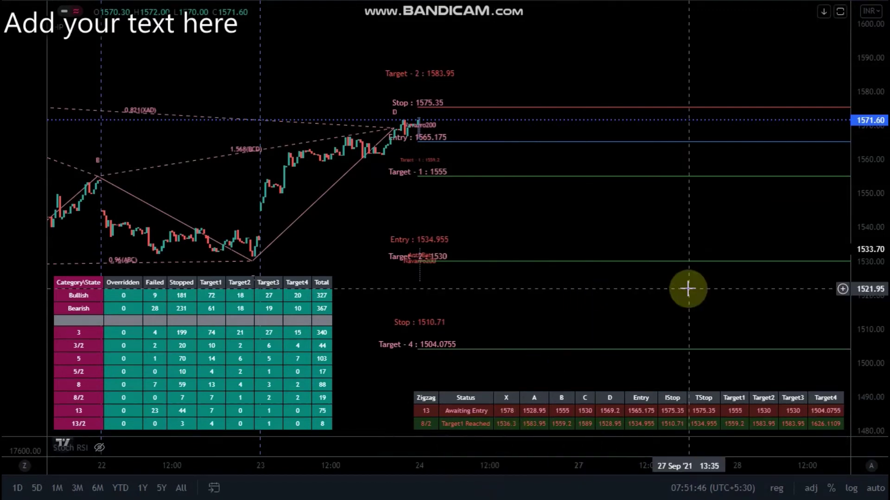
{"action": "left_click_drag", "start_coordinate": [687, 288], "coordinate": [576, 282]}
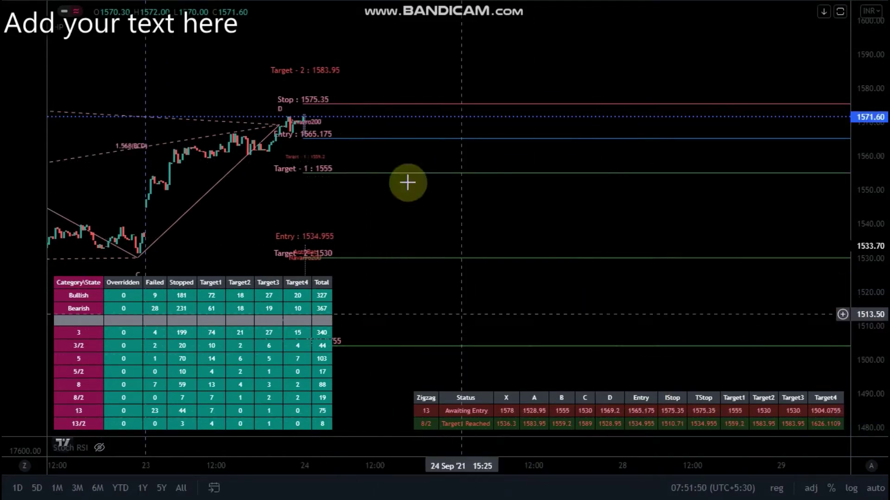
{"action": "left_click", "coordinate": [446, 45]}
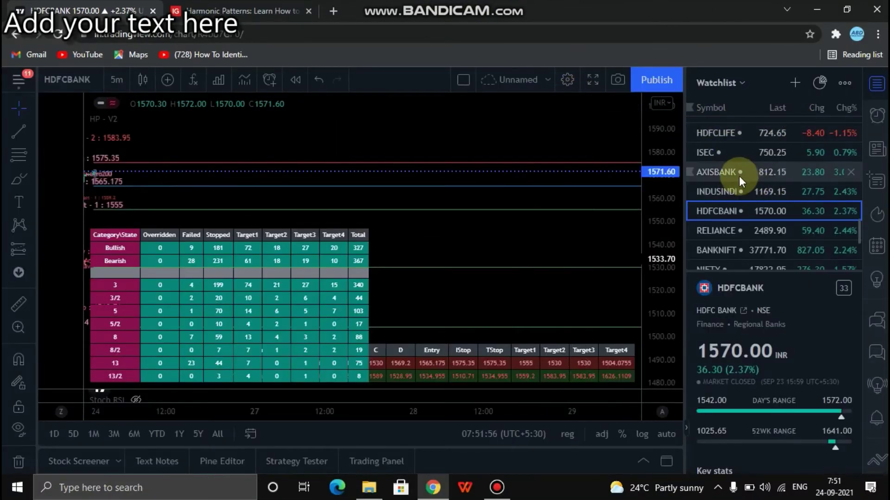
Open INDUSINDBK full screen, reset the view, frame its latest pattern, then exit full screen
{"action": "left_click", "coordinate": [728, 188]}
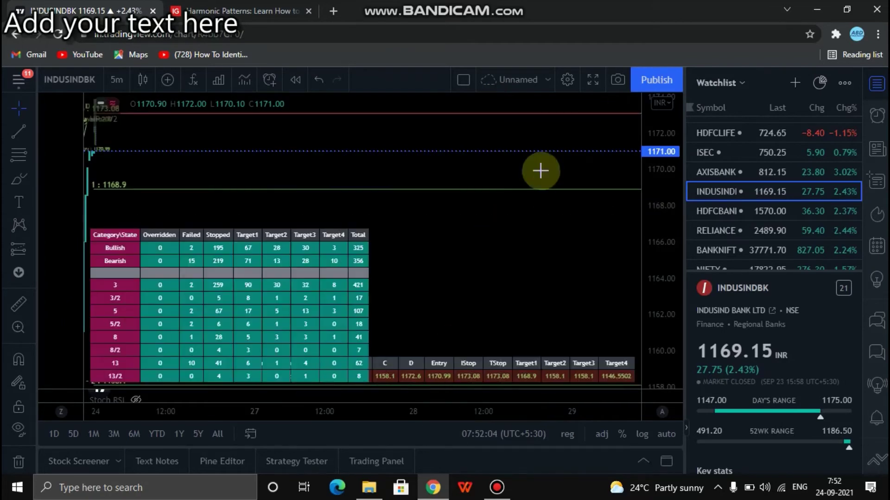
{"action": "left_click", "coordinate": [593, 80]}
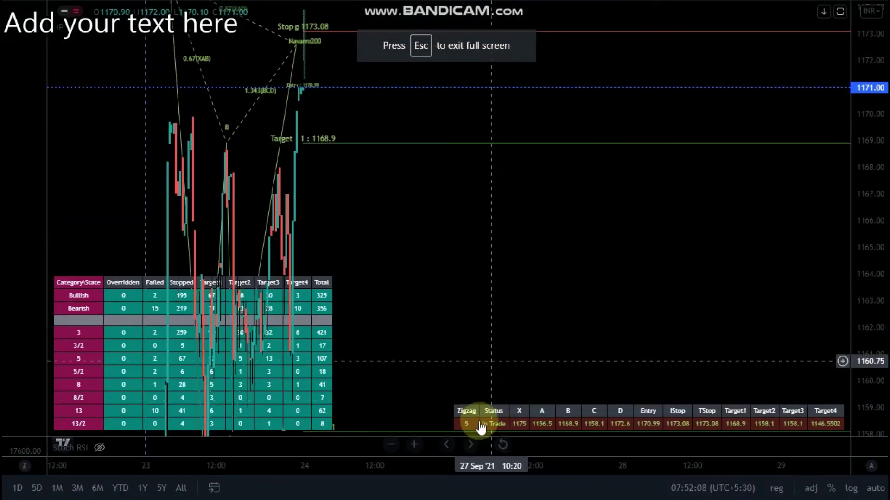
{"action": "left_click", "coordinate": [502, 445]}
{"action": "left_click_drag", "start_coordinate": [543, 263], "coordinate": [344, 236]}
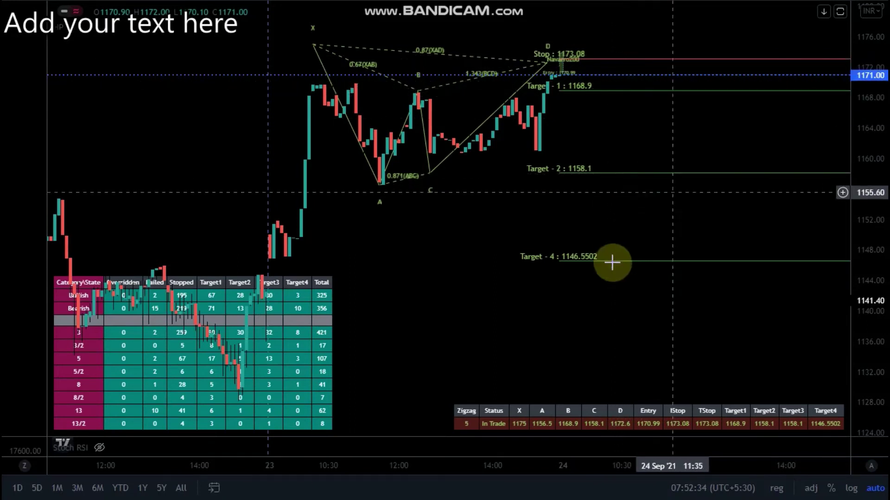
{"action": "mouse_move", "coordinate": [416, 6]}
{"action": "left_click", "coordinate": [446, 44]}
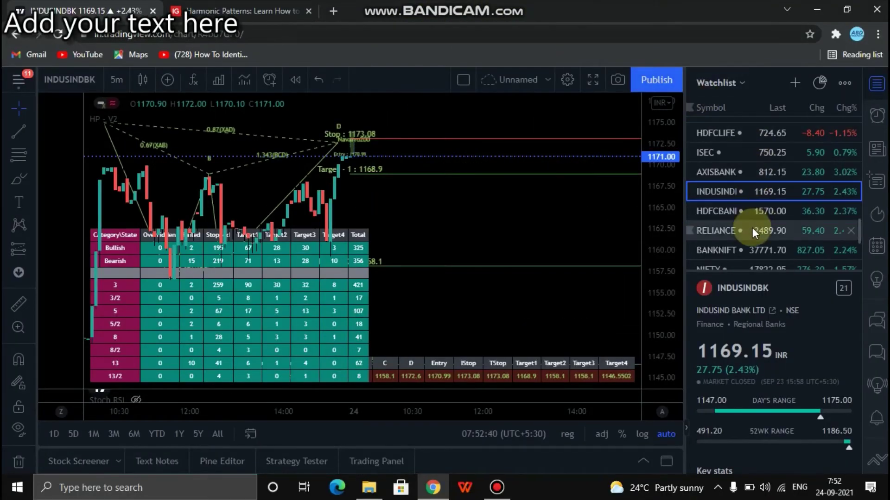
Open RELIANCE full screen, frame its Shark pattern and levels, then exit full screen
{"action": "left_click", "coordinate": [719, 227]}
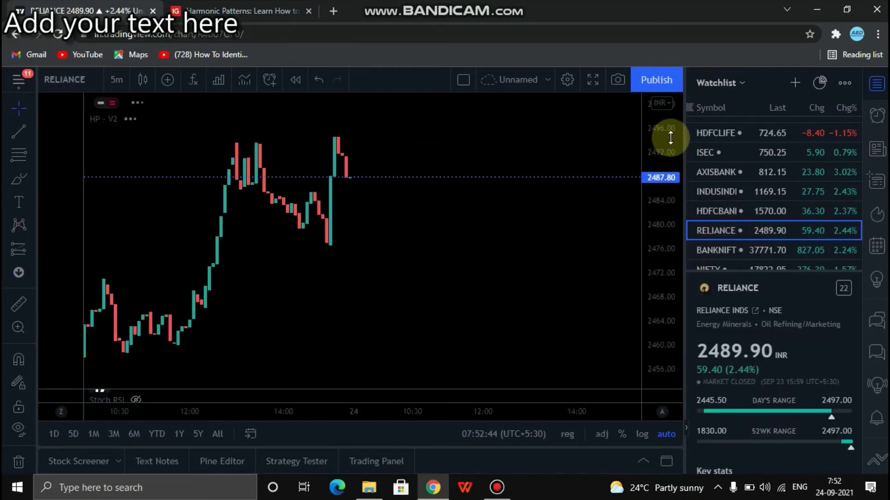
{"action": "left_click", "coordinate": [593, 80]}
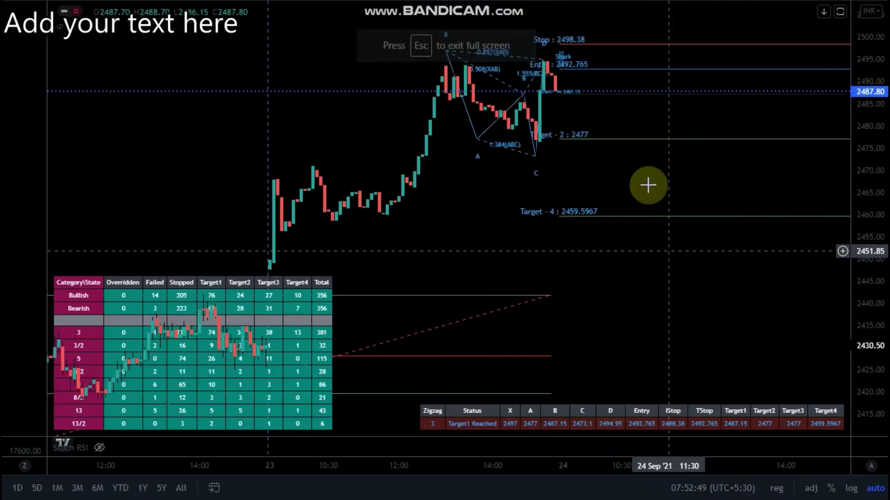
{"action": "left_click_drag", "start_coordinate": [391, 38], "coordinate": [235, 56]}
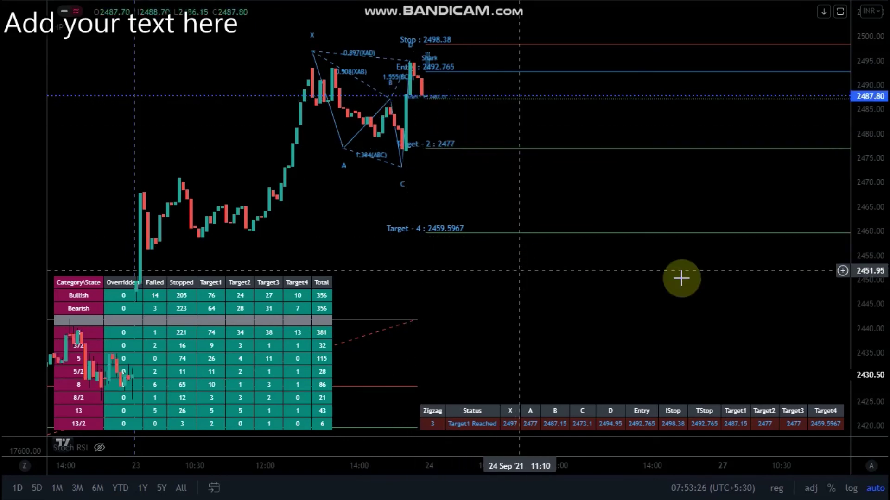
{"action": "left_click_drag", "start_coordinate": [740, 323], "coordinate": [601, 298]}
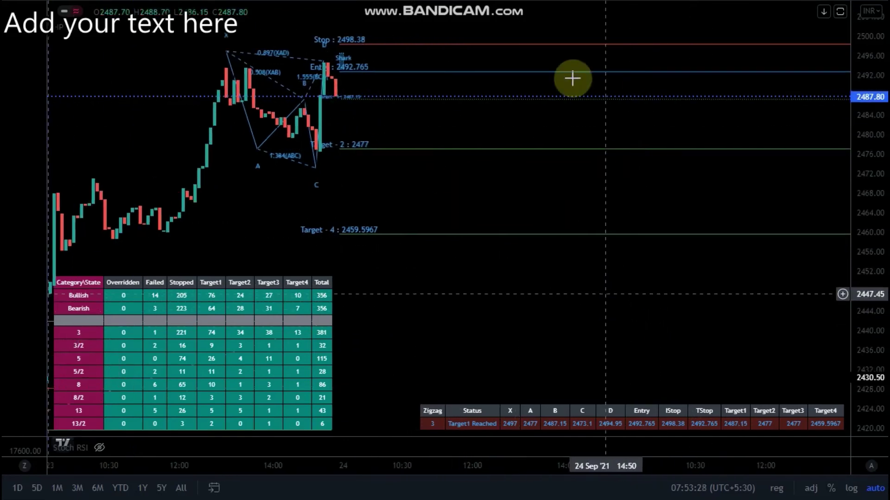
{"action": "left_click", "coordinate": [445, 45]}
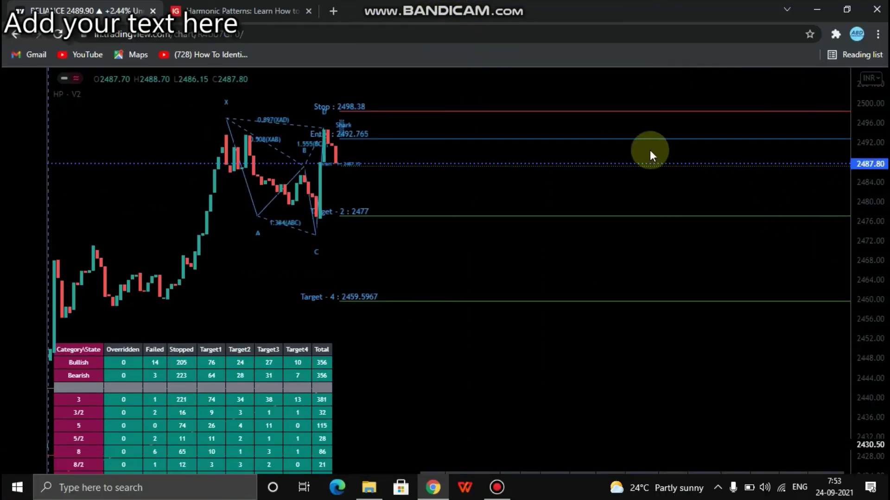
Scroll the watchlist to SILVERMICX2021, select it and make its chart full screen
{"action": "scroll", "coordinate": [749, 166], "scroll_direction": "down", "scroll_amount": 1}
{"action": "scroll", "coordinate": [749, 166], "scroll_direction": "down", "scroll_amount": 2}
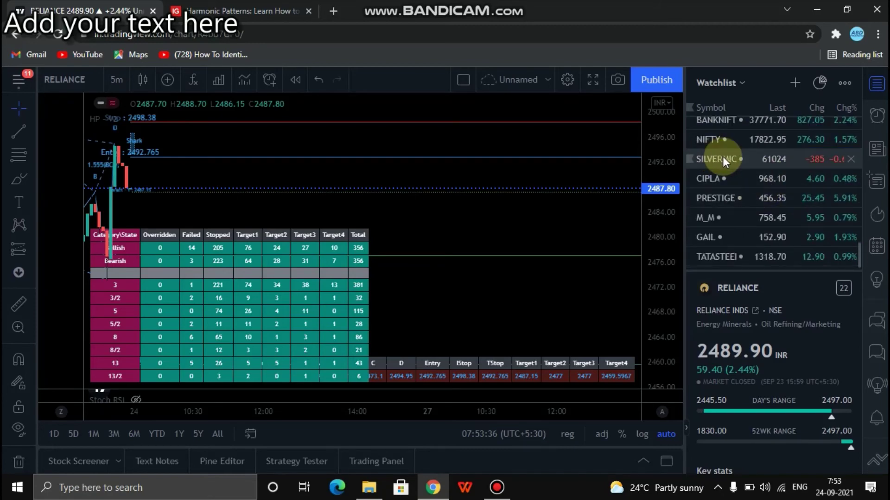
{"action": "left_click", "coordinate": [721, 159]}
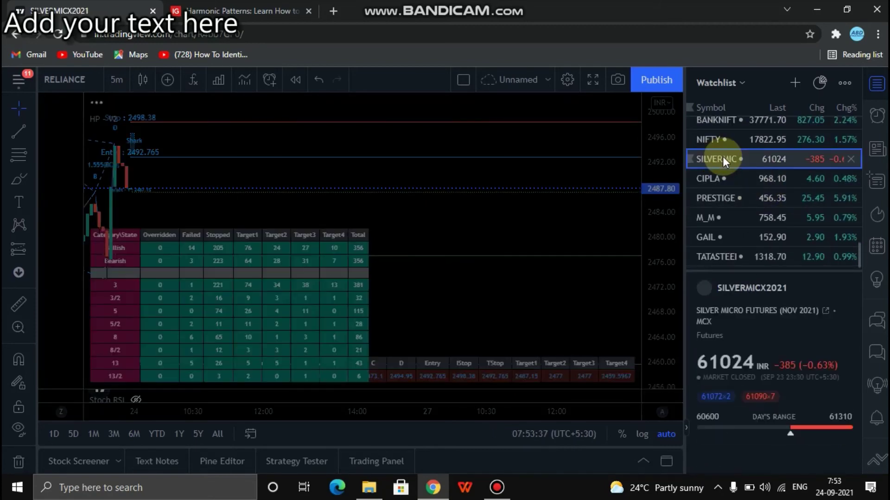
{"action": "left_click", "coordinate": [593, 79]}
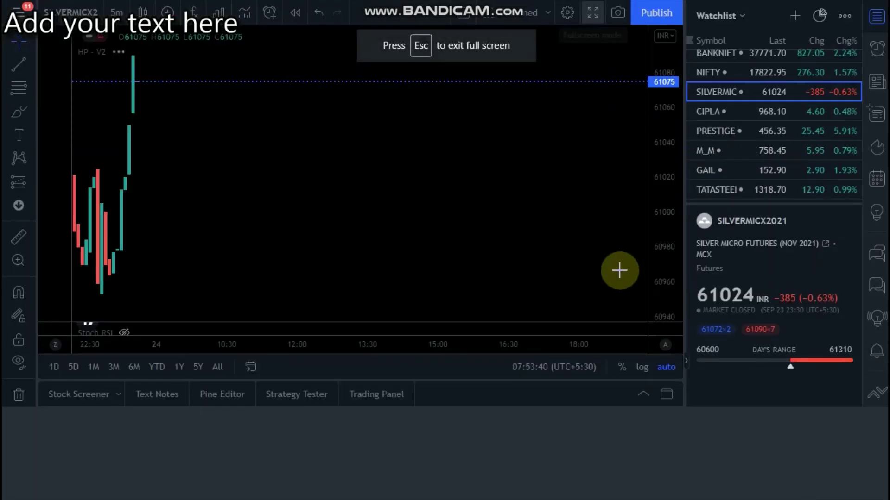